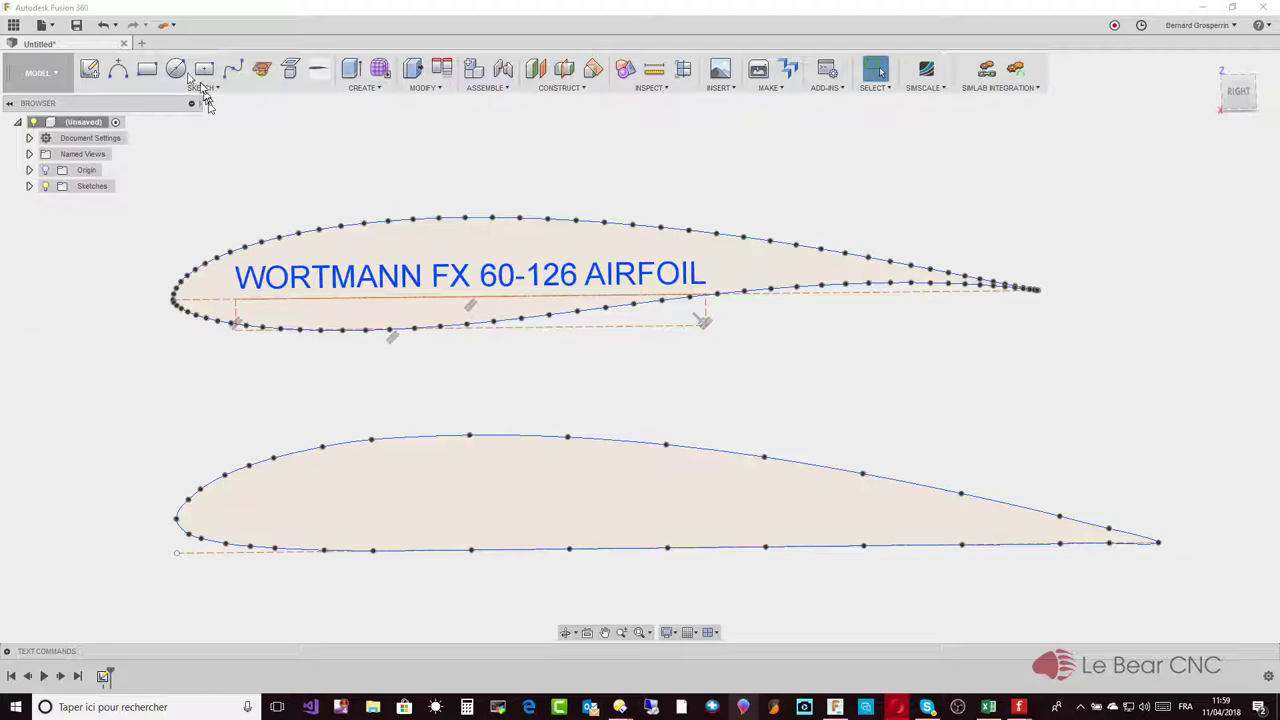
# - Start a new design and check the installed add-ins, including AirfoilSketchFromFile, in Scripts and Add-Ins
pyautogui.click(143, 44)
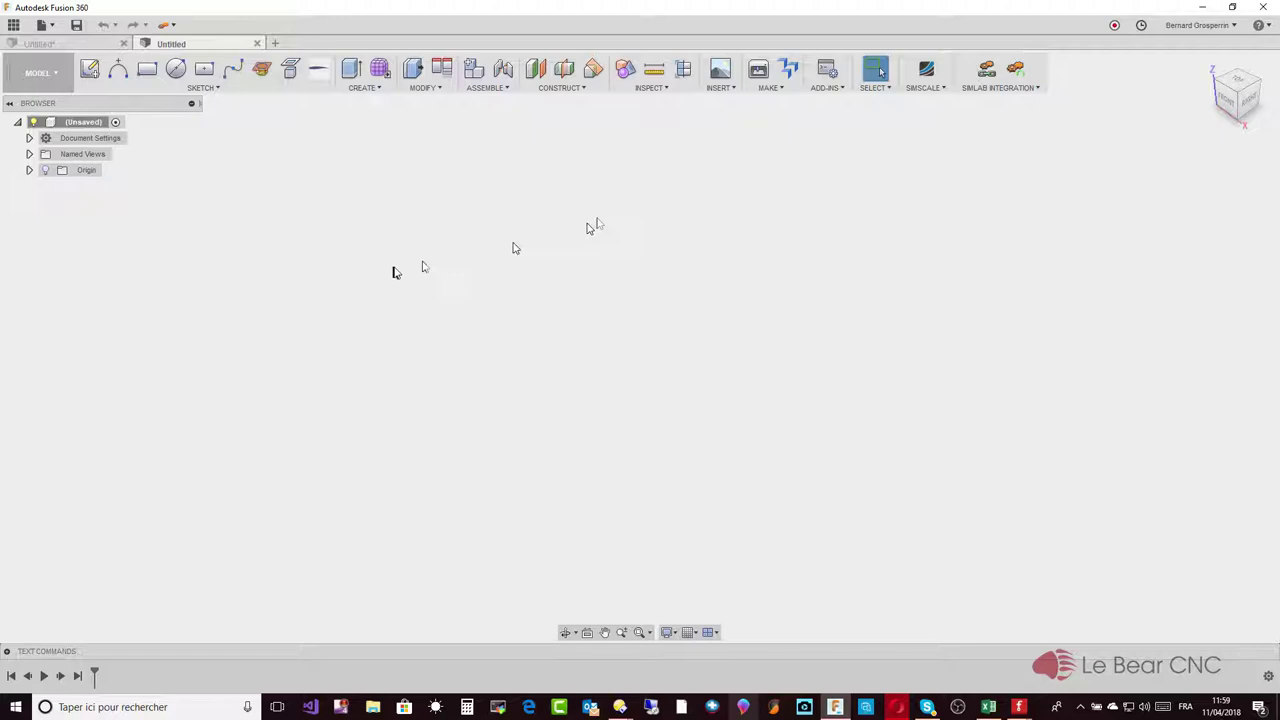
pyautogui.click(833, 89)
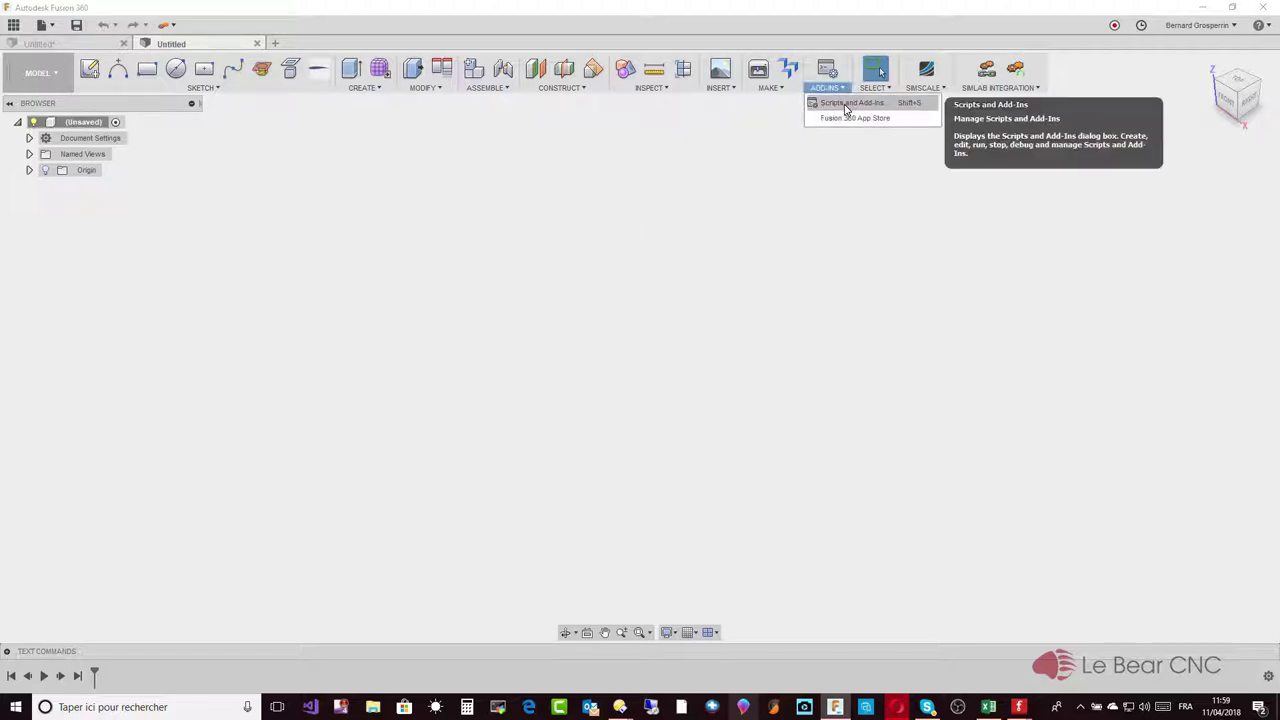
pyautogui.click(847, 104)
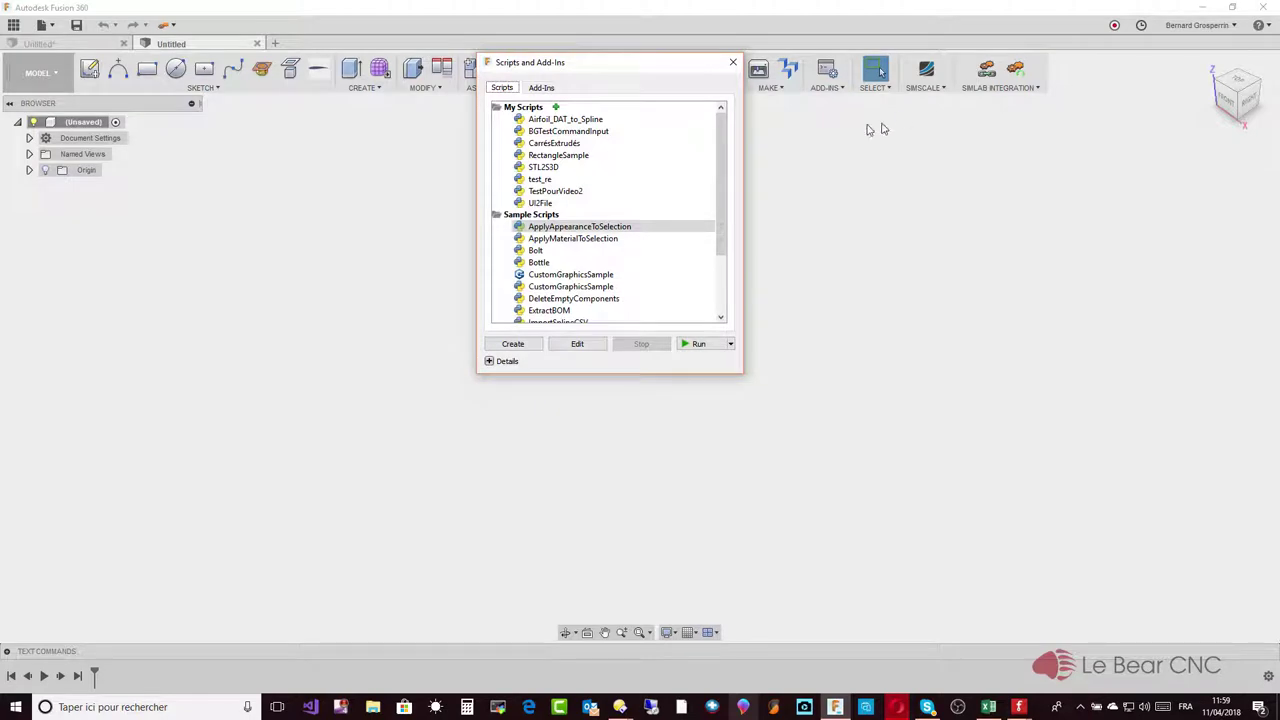
pyautogui.click(540, 88)
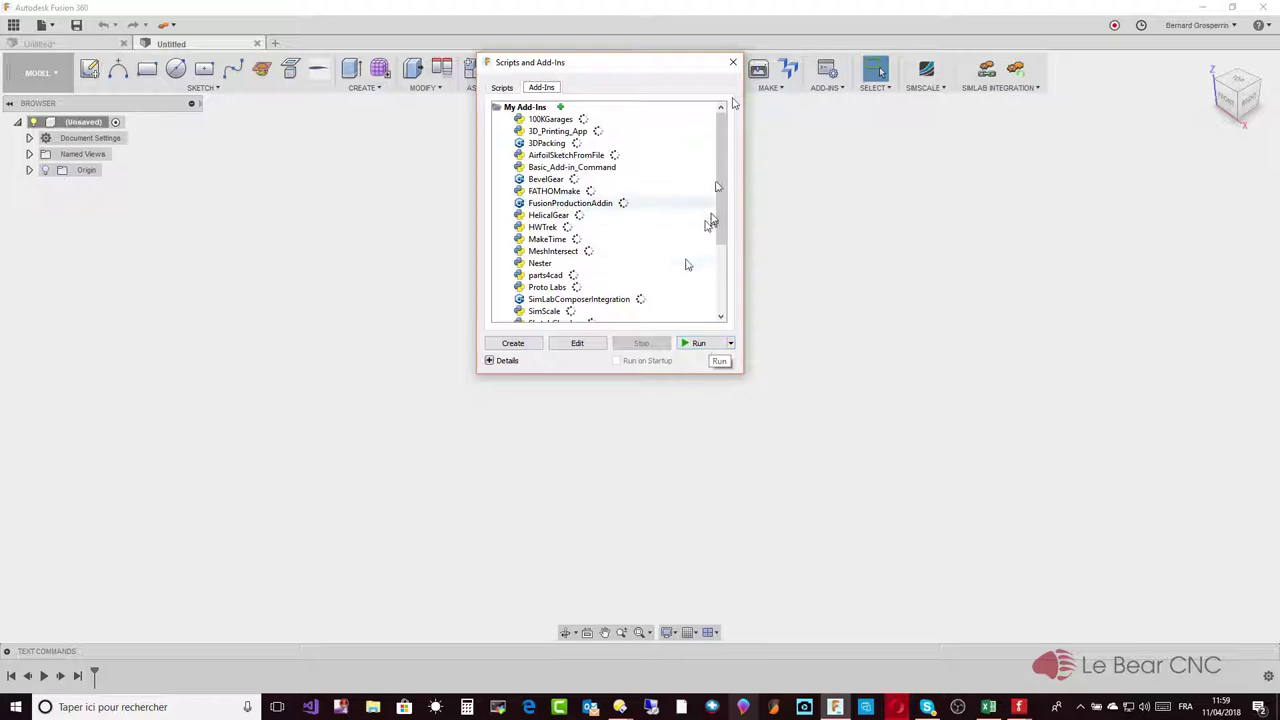
# - Pin Airfoil Sketch from File to the SKETCH toolbar and run it, triggering the sketch-must-be-active warning
pyautogui.click(733, 64)
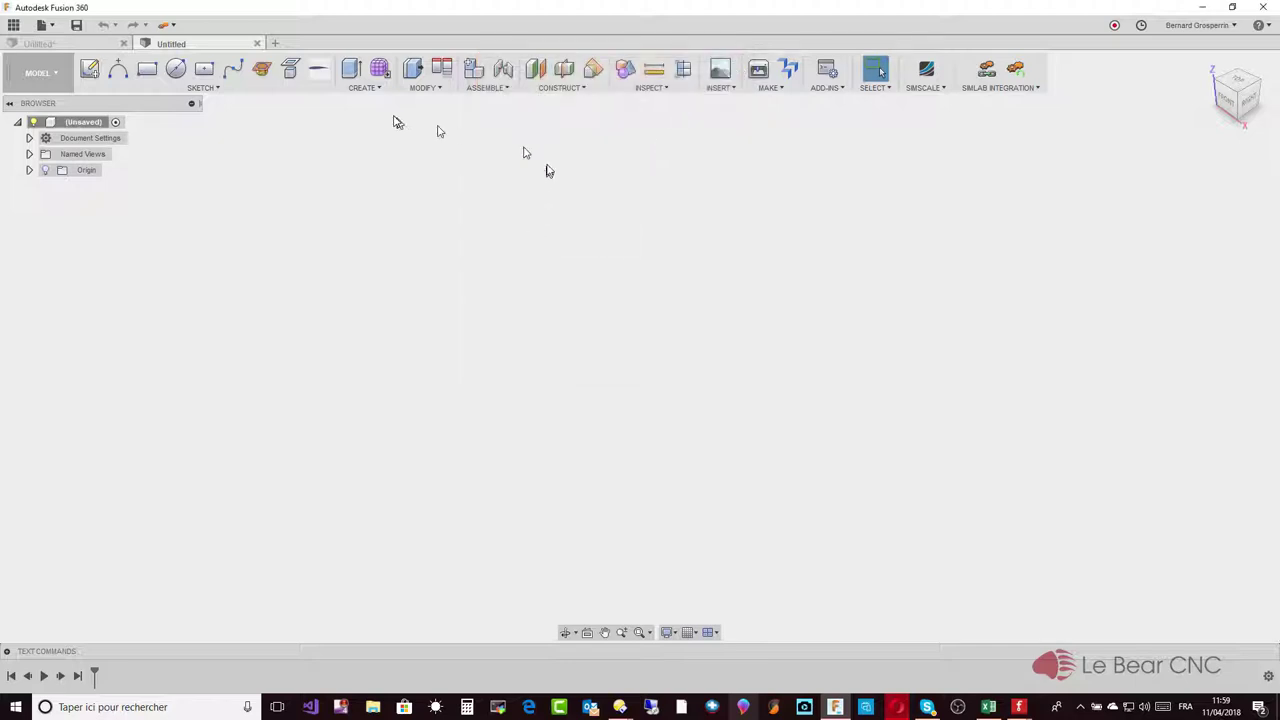
pyautogui.click(216, 88)
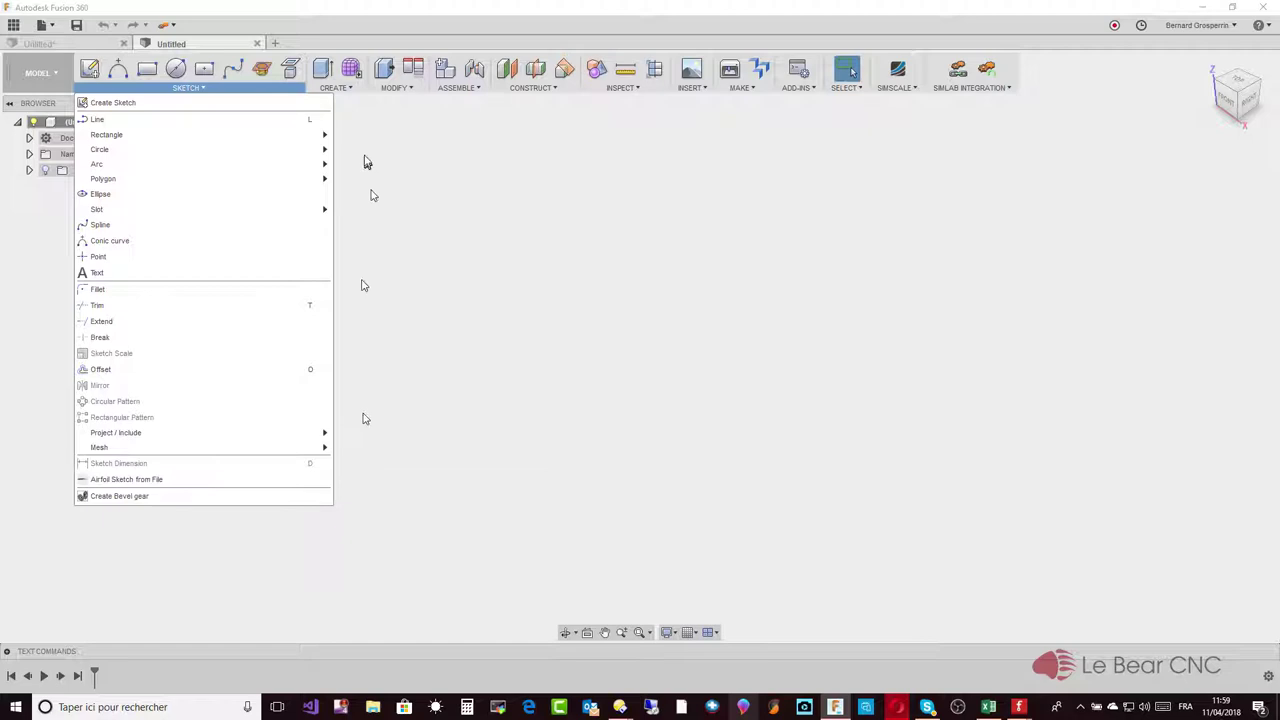
pyautogui.click(364, 87)
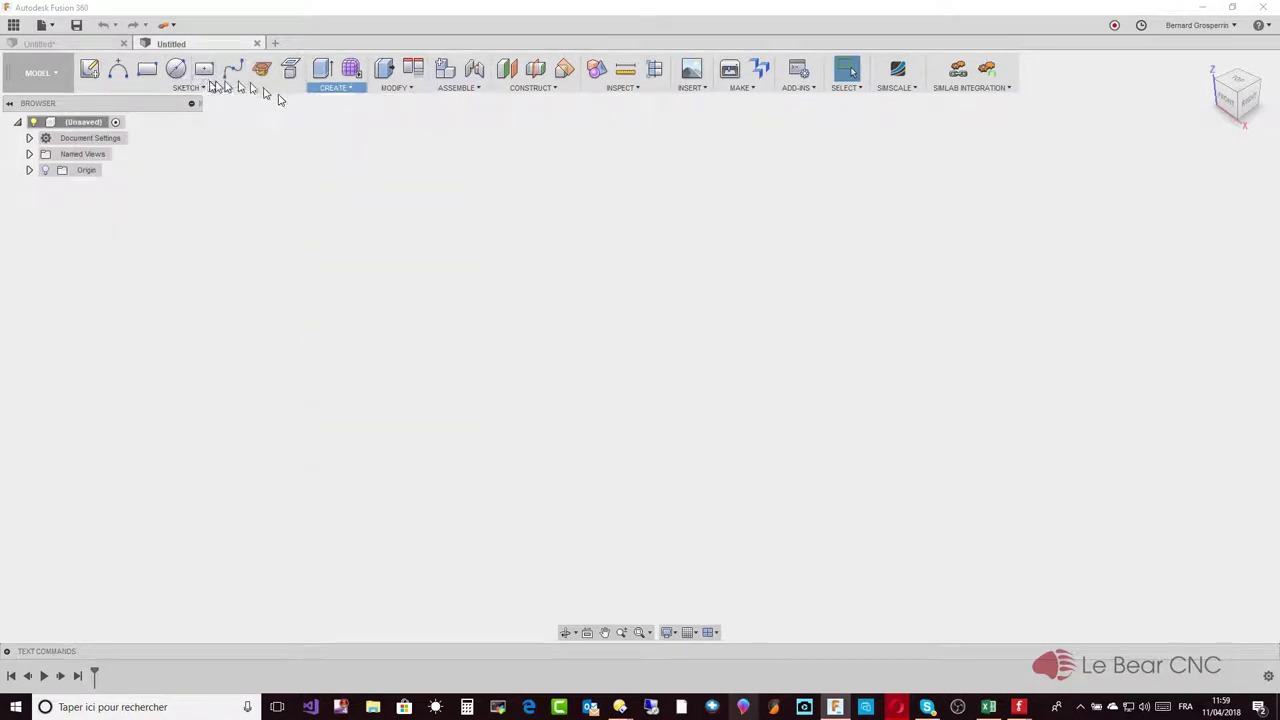
pyautogui.click(200, 88)
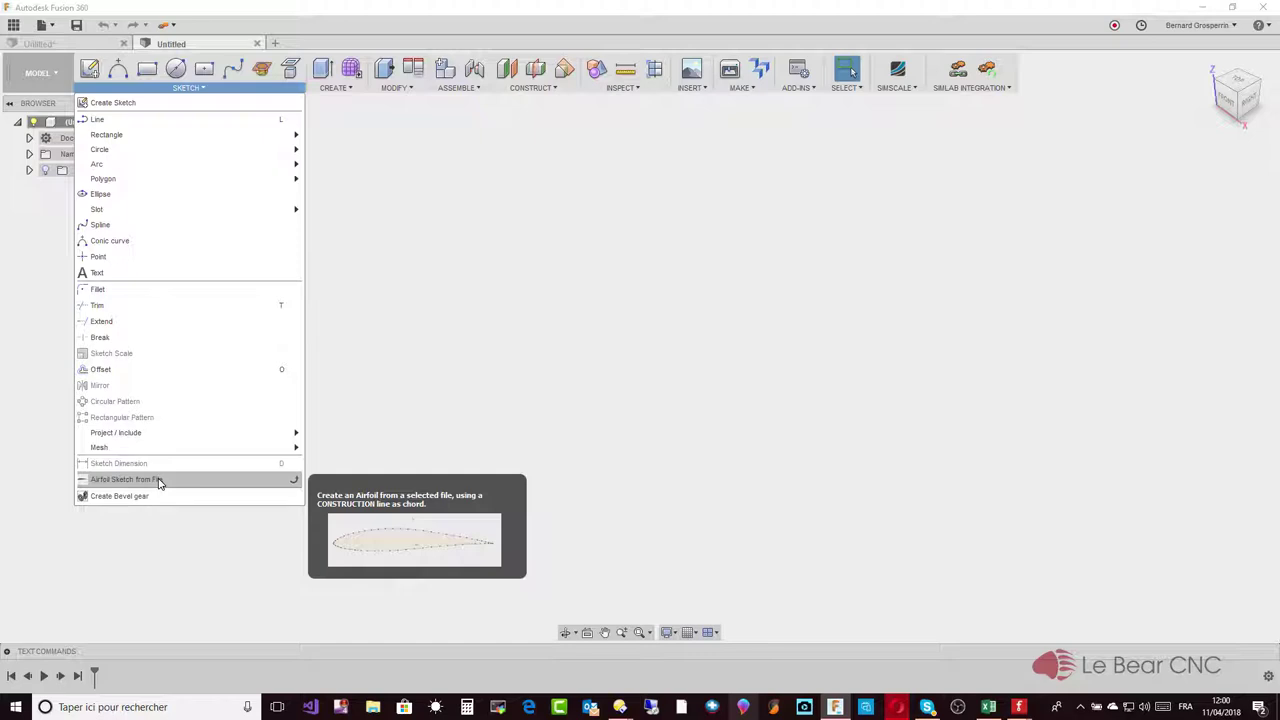
pyautogui.click(295, 483)
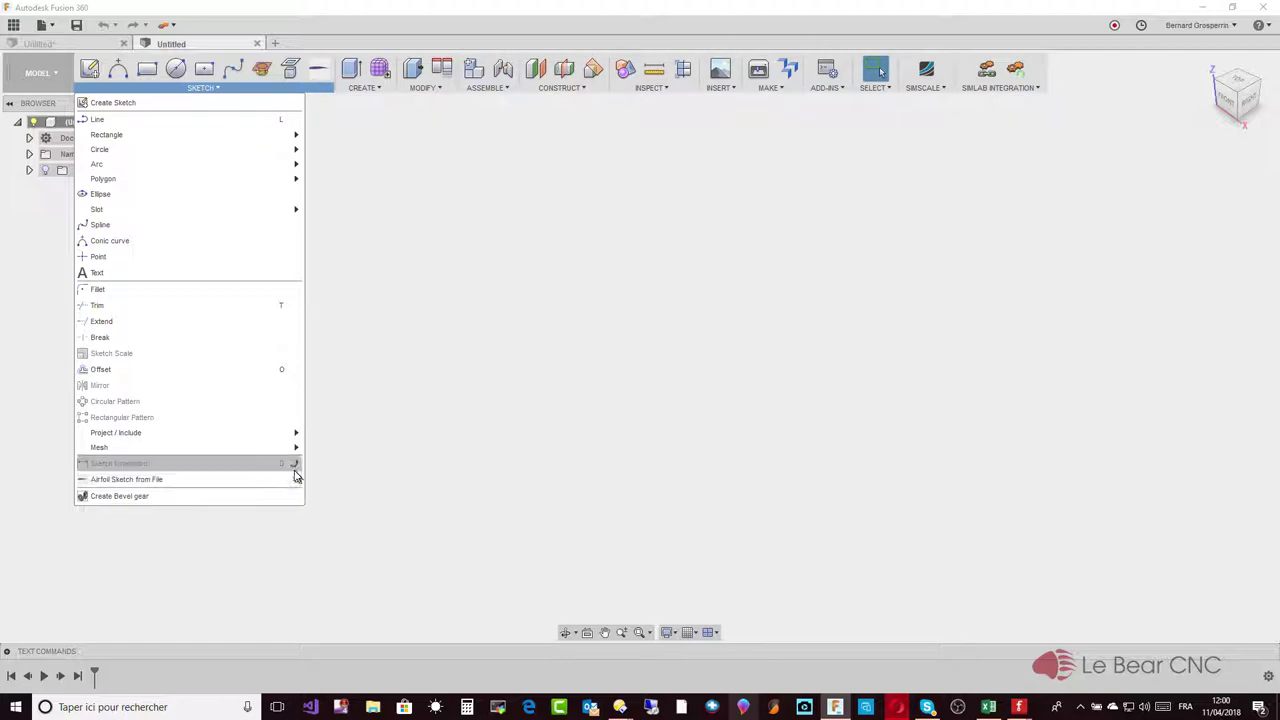
pyautogui.click(135, 482)
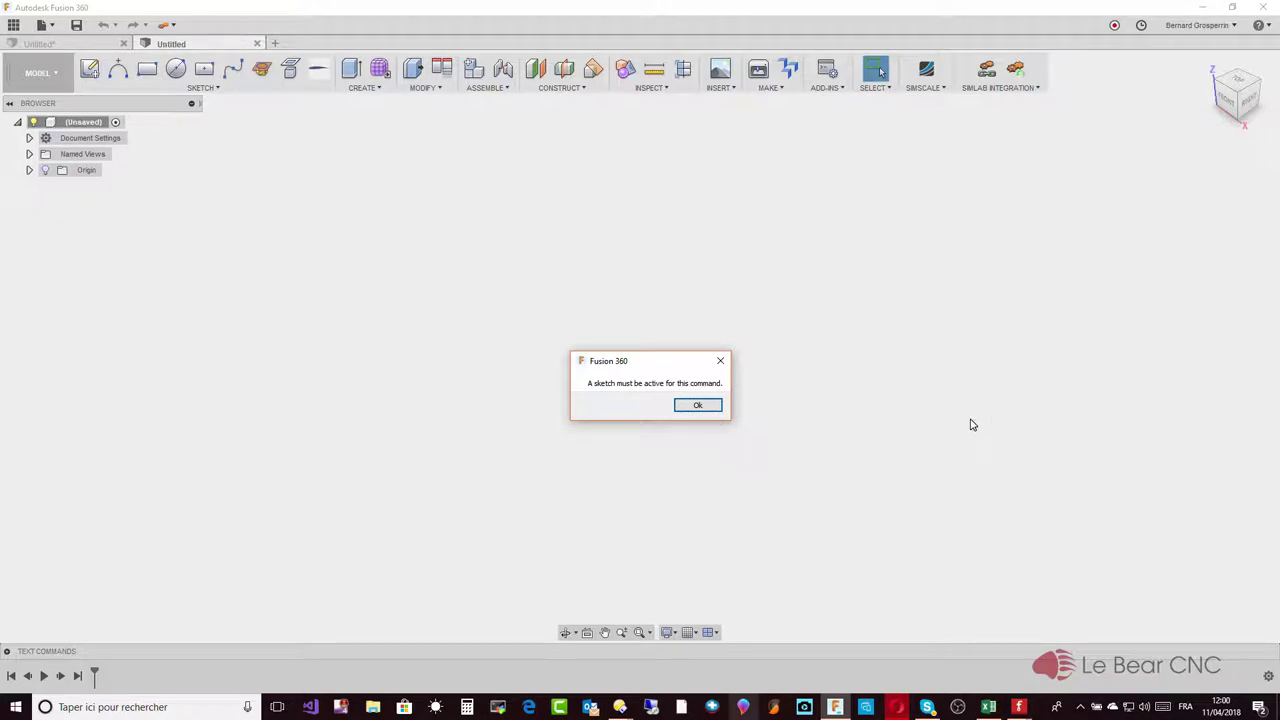
# - Create a sketch on a plane and draw one sloping line, about 208 mm, through the origin
pyautogui.click(698, 406)
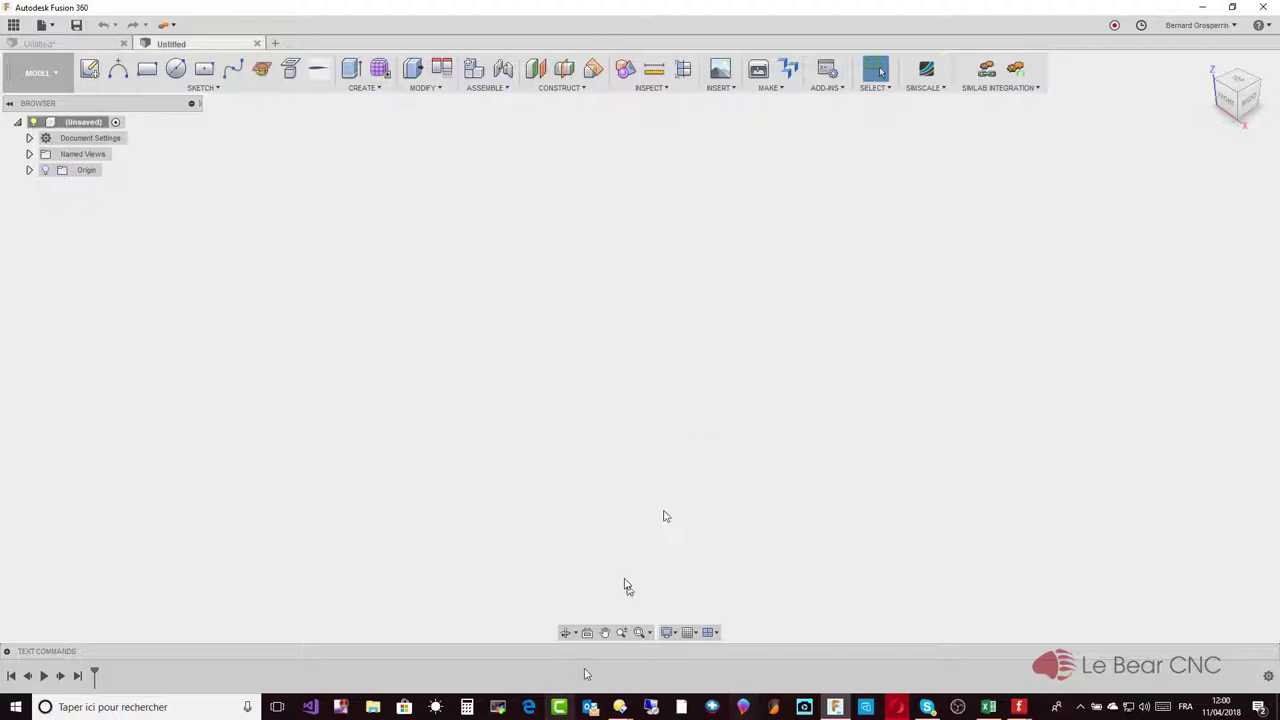
pyautogui.click(89, 68)
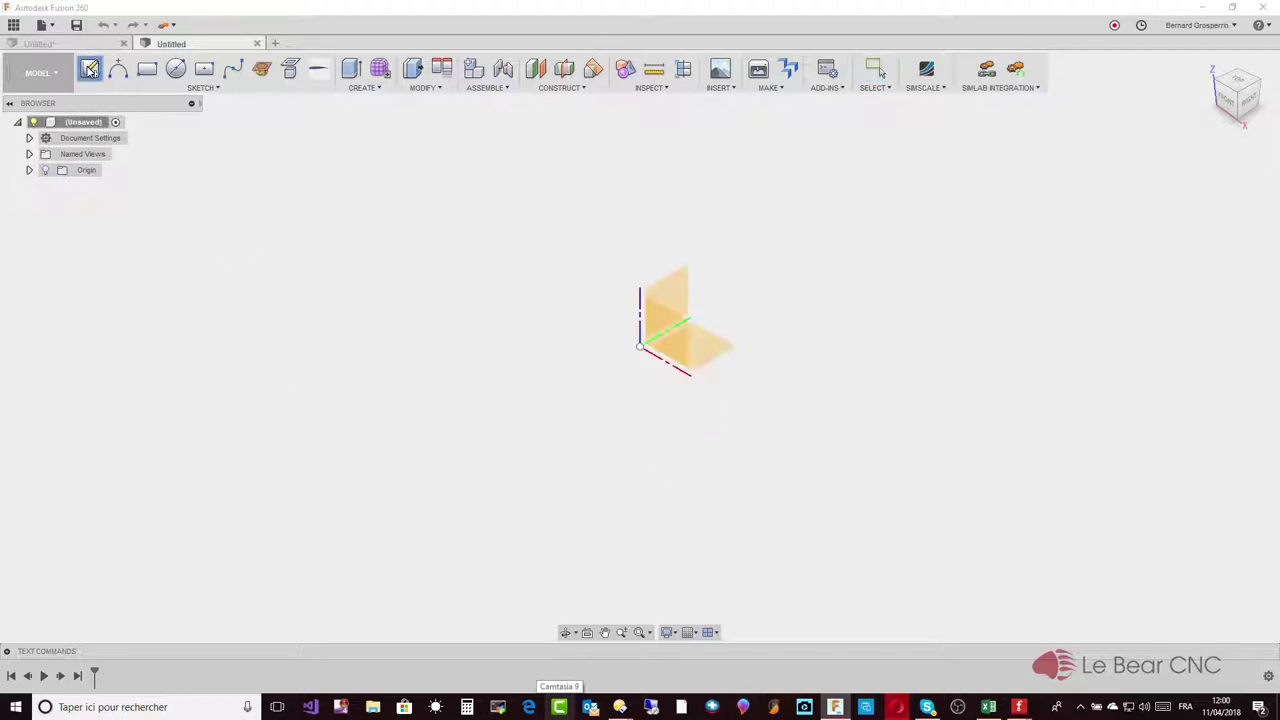
pyautogui.click(680, 294)
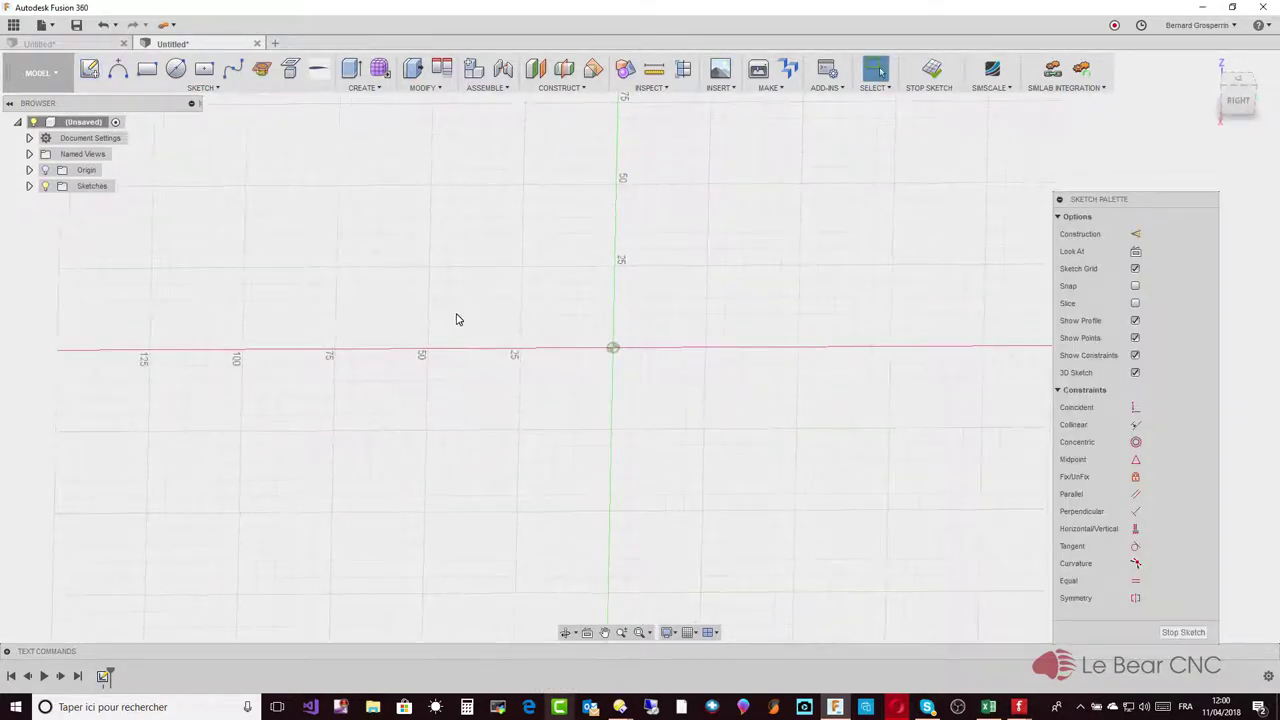
pyautogui.press('l')
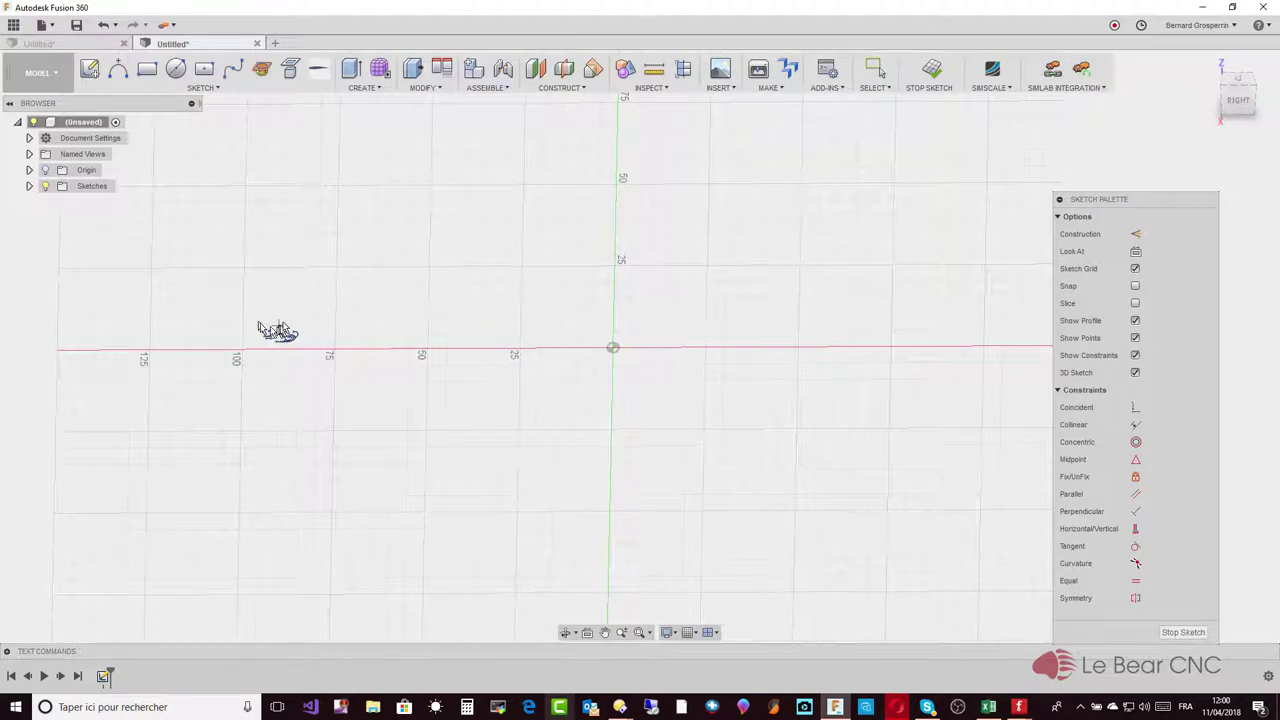
pyautogui.click(248, 300)
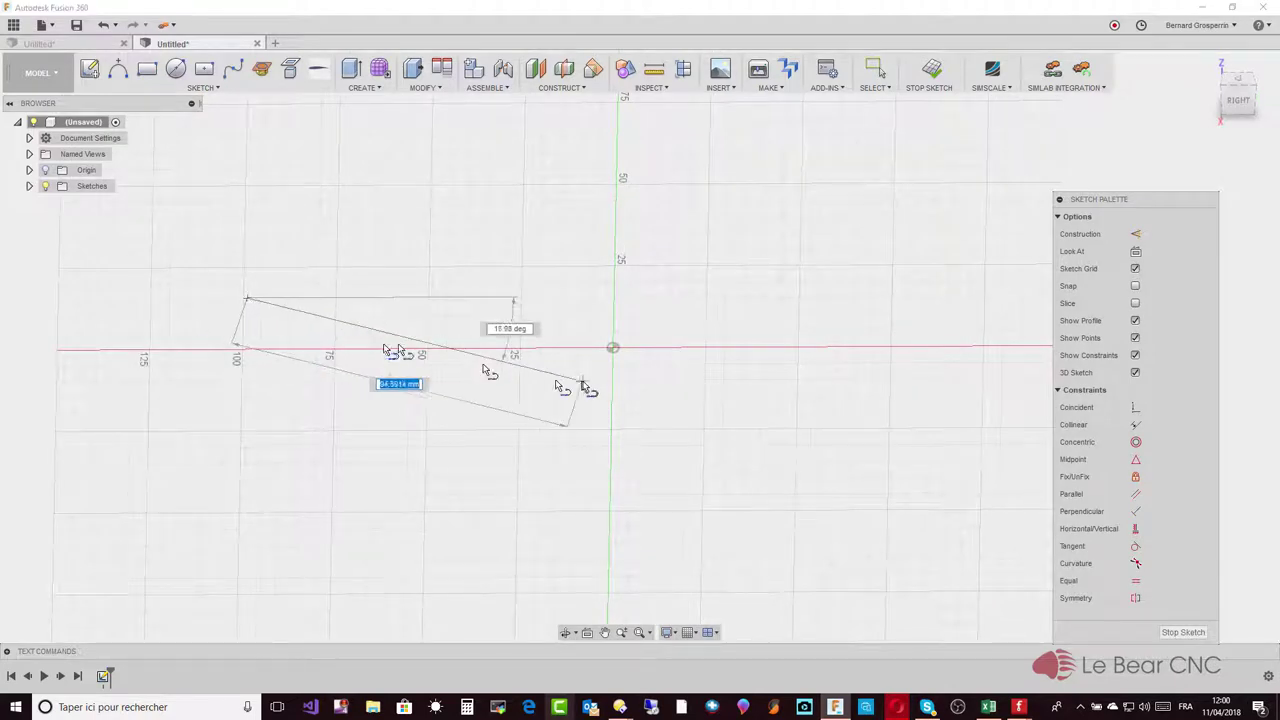
pyautogui.click(1012, 386)
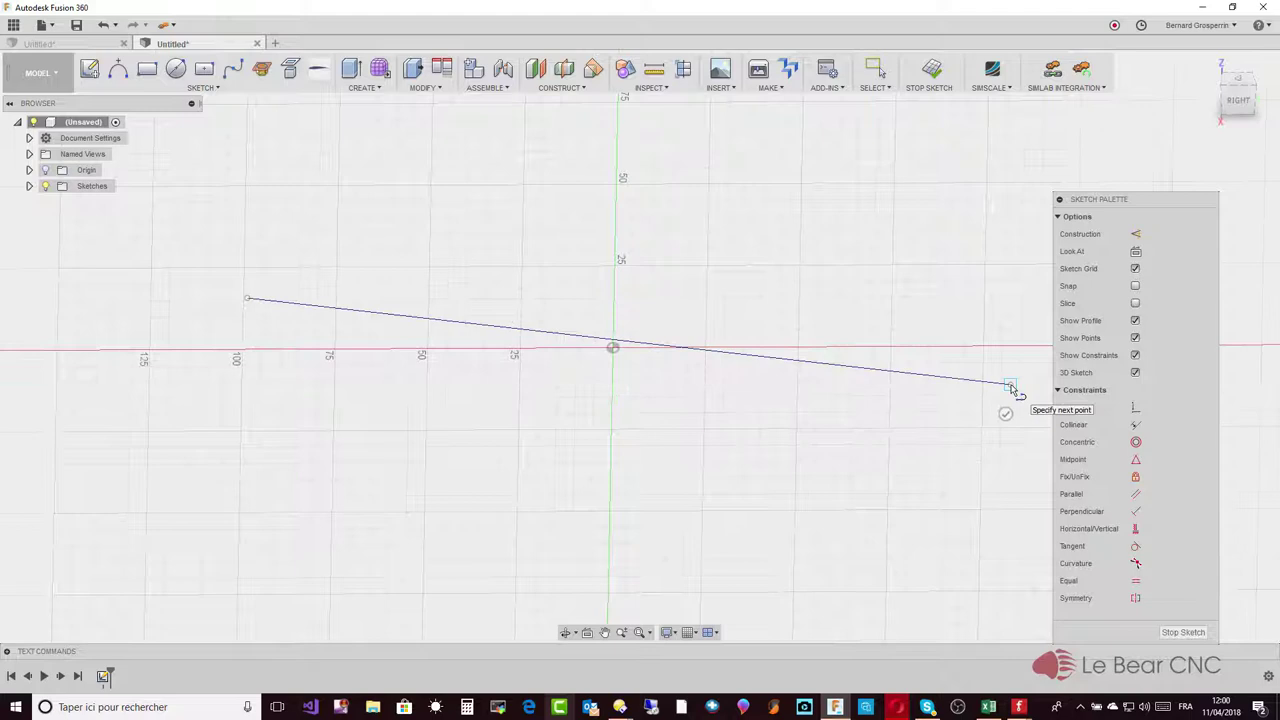
pyautogui.press('Escape')
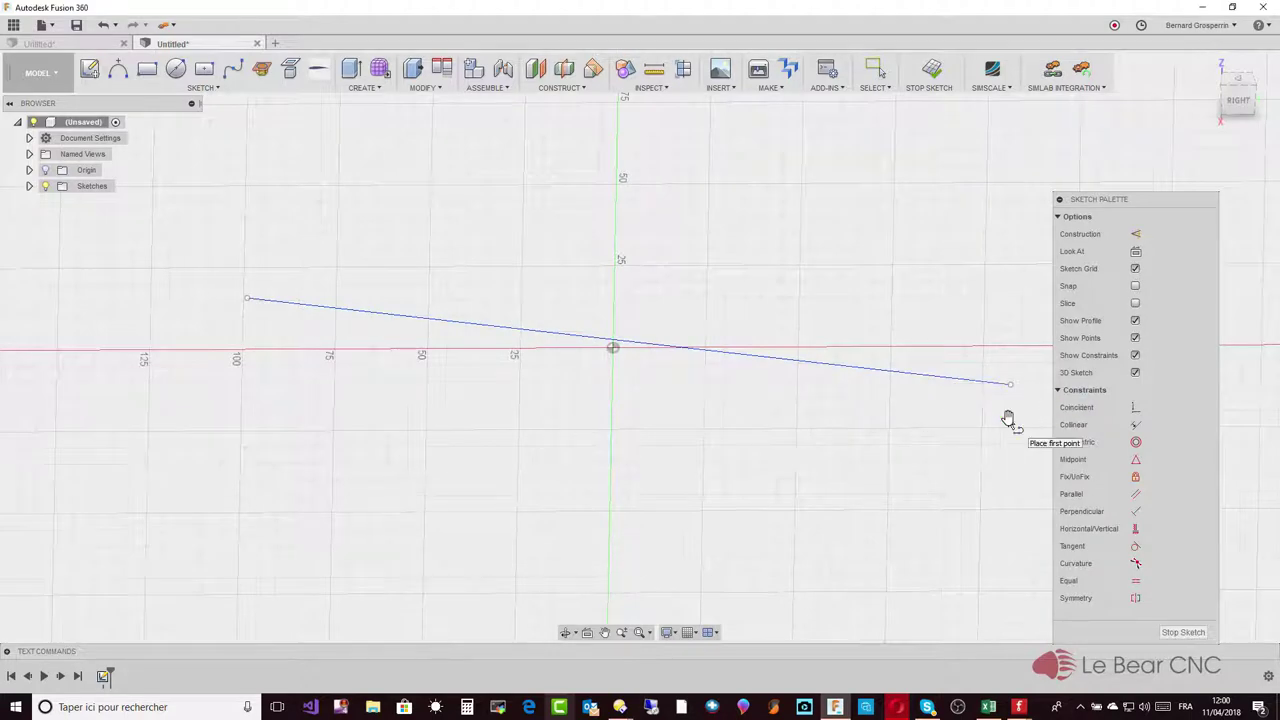
# - Launch Airfoil Sketch from File, move its dialog aside, then cancel it
pyautogui.click(321, 79)
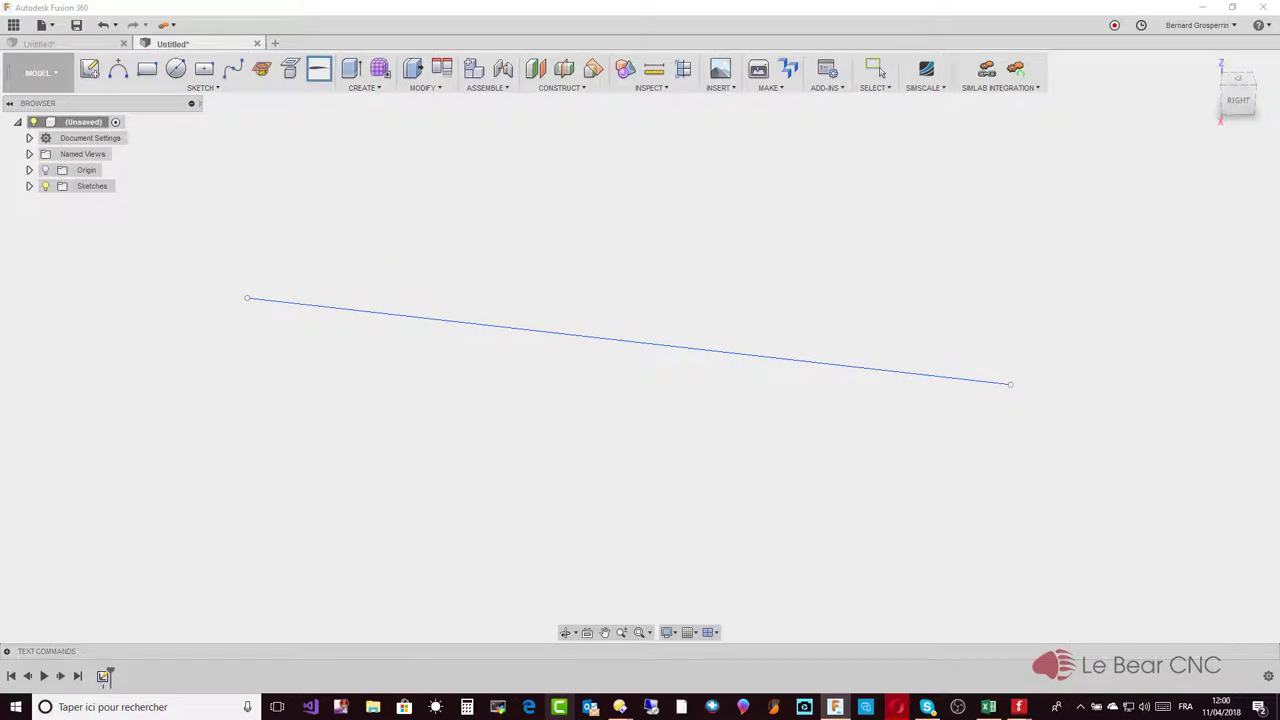
pyautogui.moveTo(547, 353)
pyautogui.mouseDown()
pyautogui.moveTo(772, 324)
pyautogui.moveTo(901, 126)
pyautogui.moveTo(960, 87)
pyautogui.mouseUp()
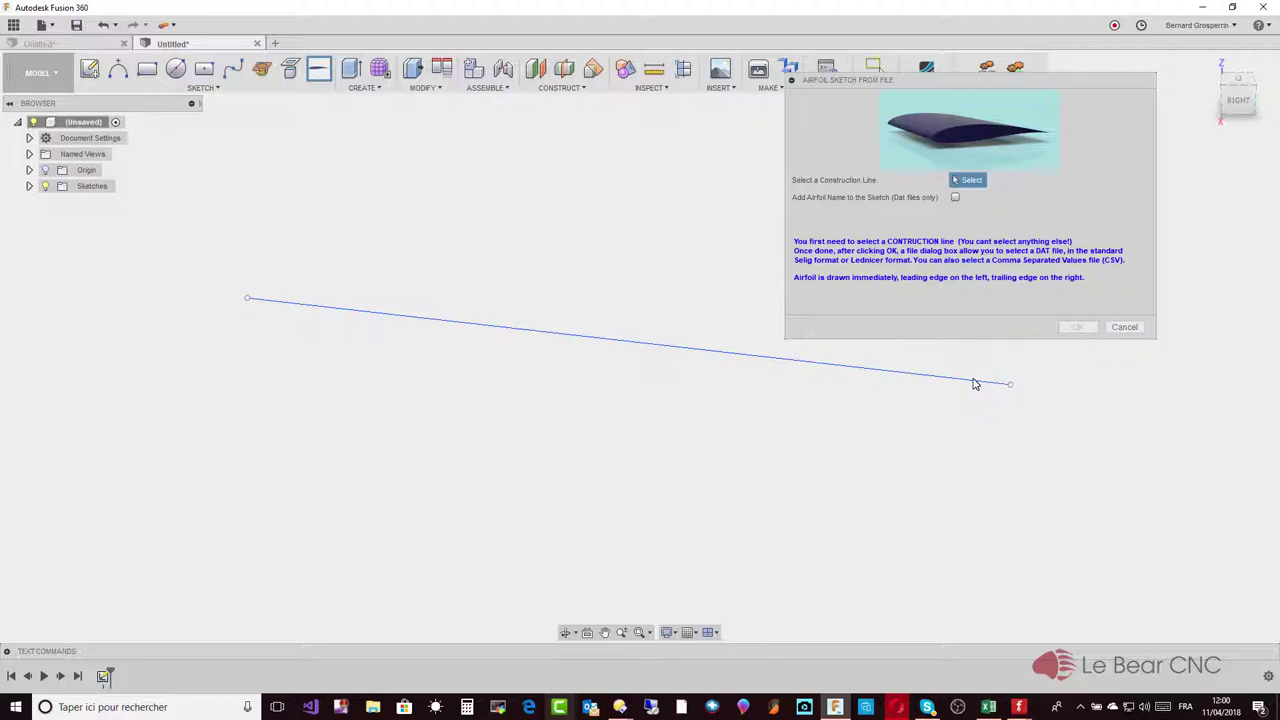
pyautogui.click(1128, 327)
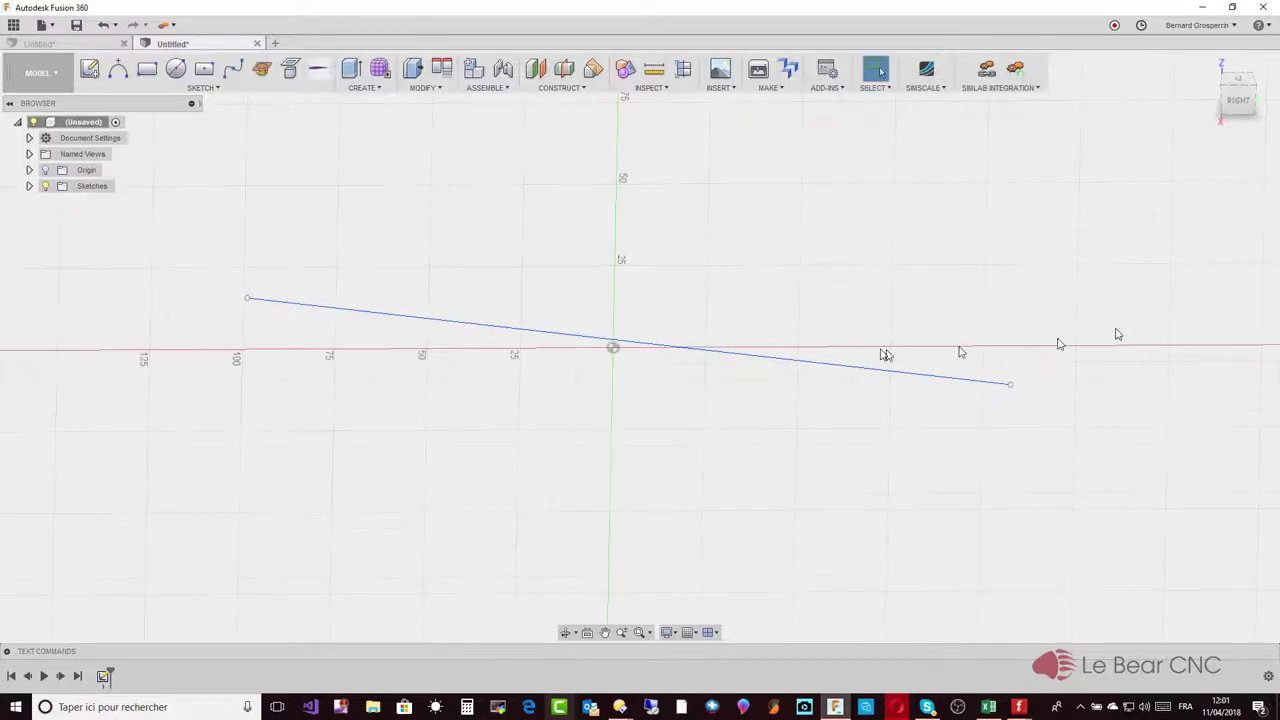
# - Convert the sloping sketch line into a dashed construction line
pyautogui.click(836, 365)
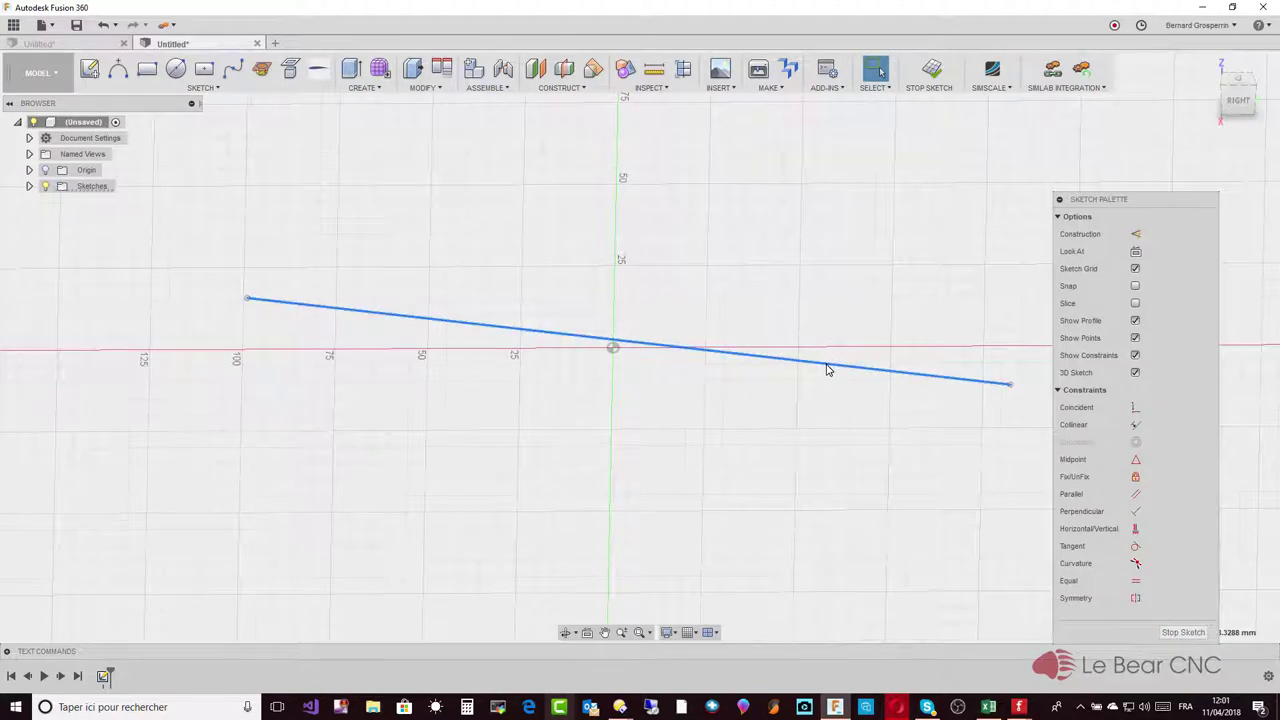
pyautogui.press('x')
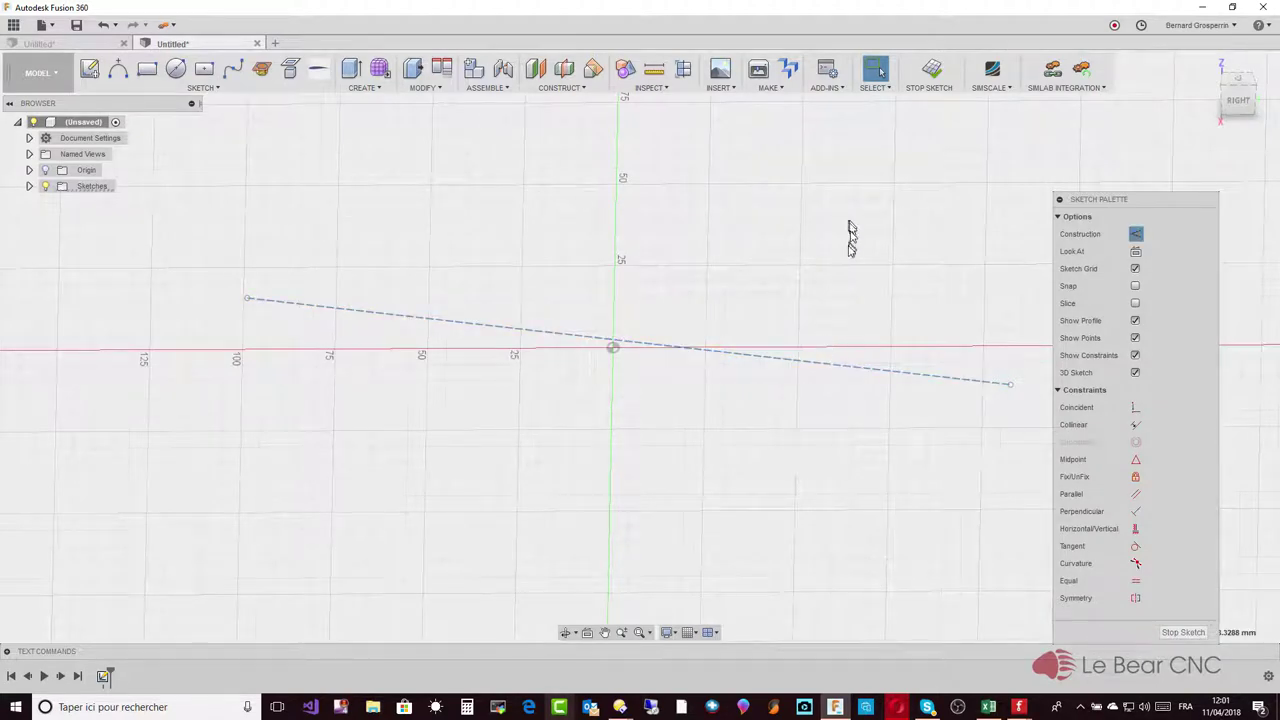
pyautogui.click(849, 248)
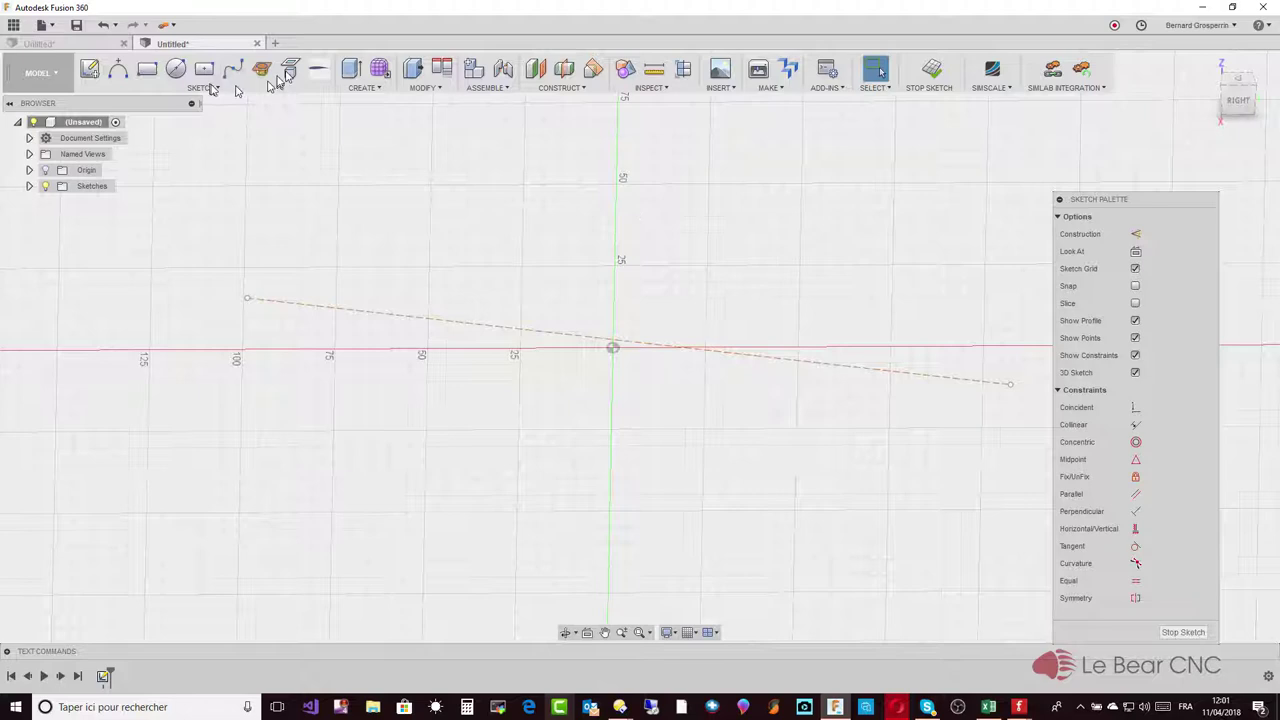
# - Run Airfoil Sketch from File with the construction line as chord and Add Airfoil Name enabled
pyautogui.click(320, 70)
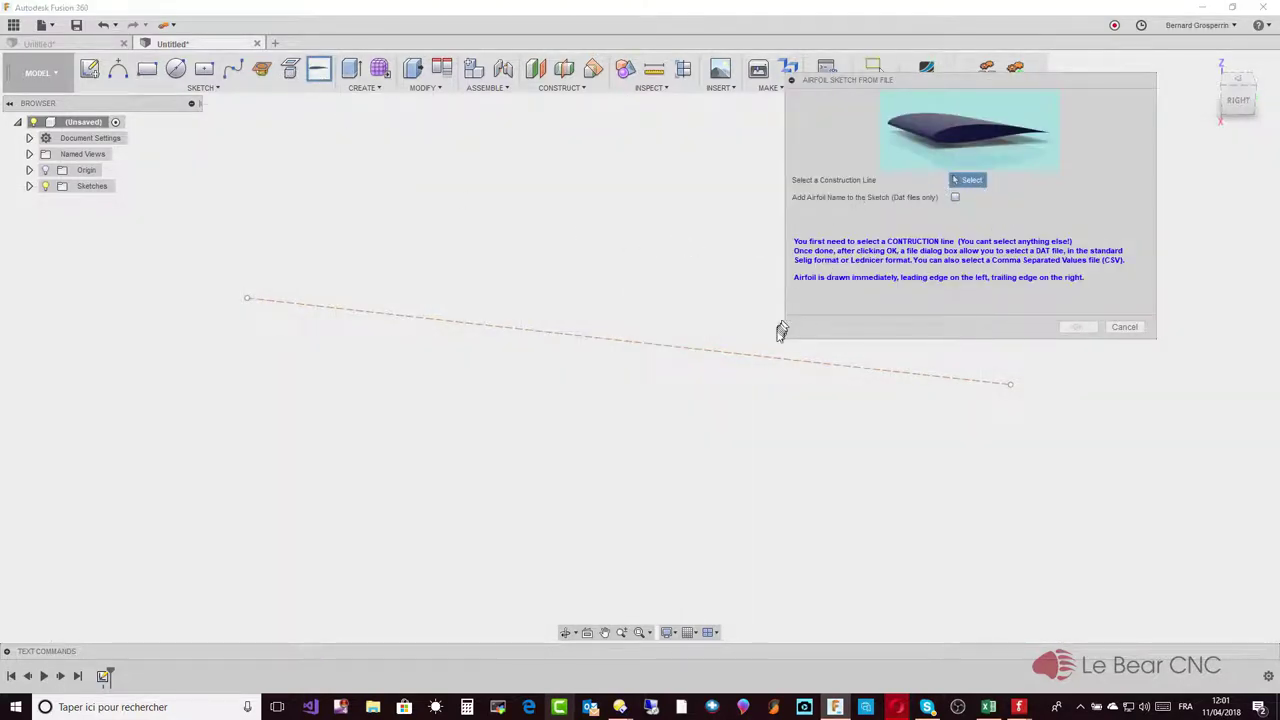
pyautogui.click(739, 356)
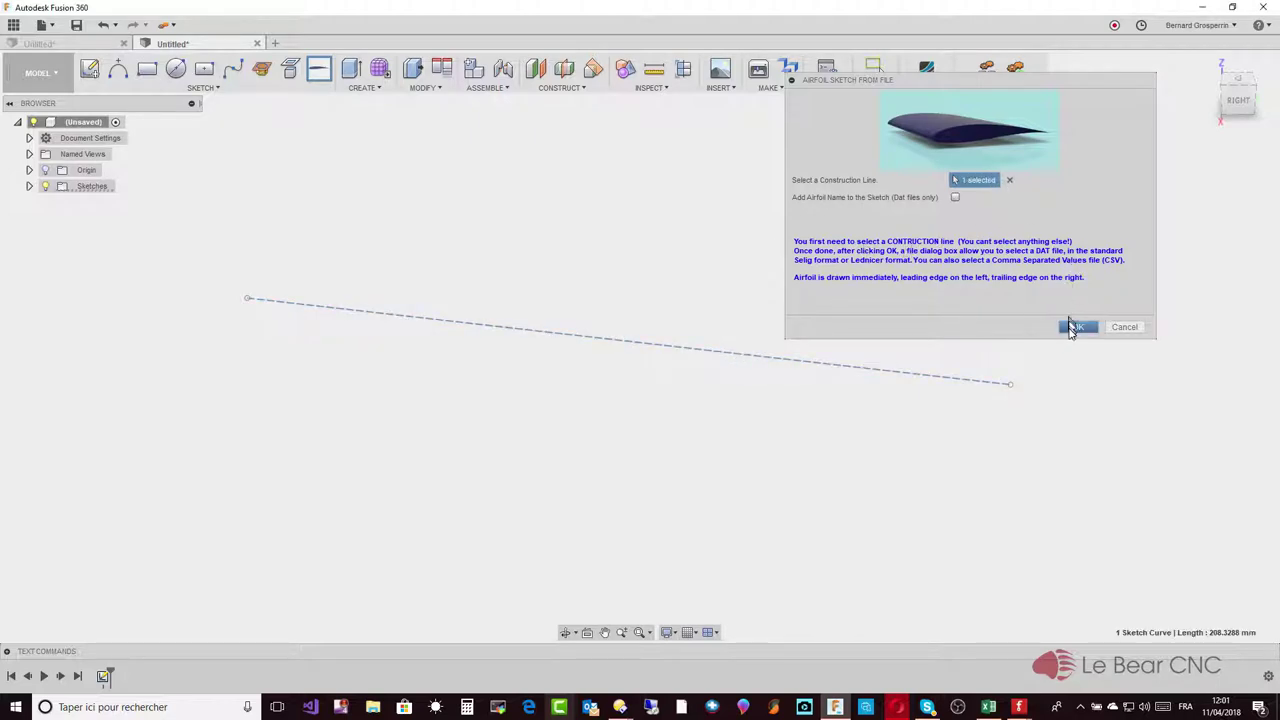
pyautogui.click(1078, 327)
pyautogui.click(1082, 330)
pyautogui.click(955, 199)
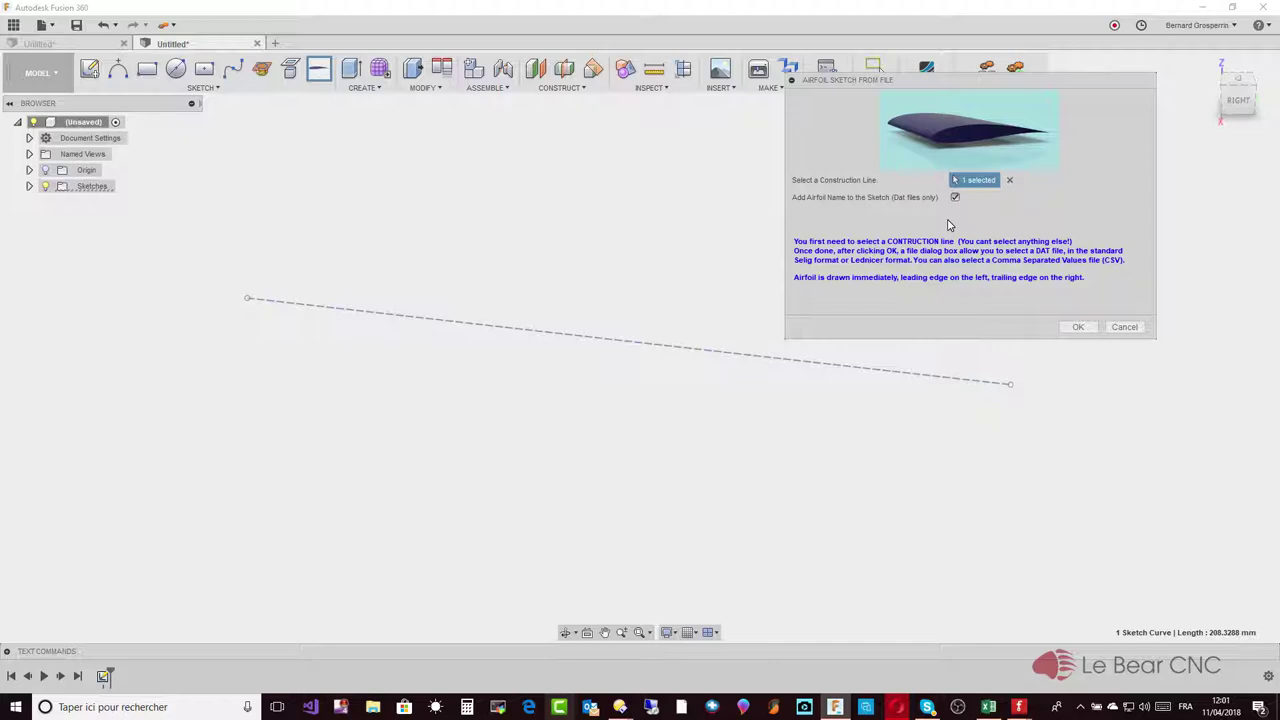
pyautogui.click(1078, 327)
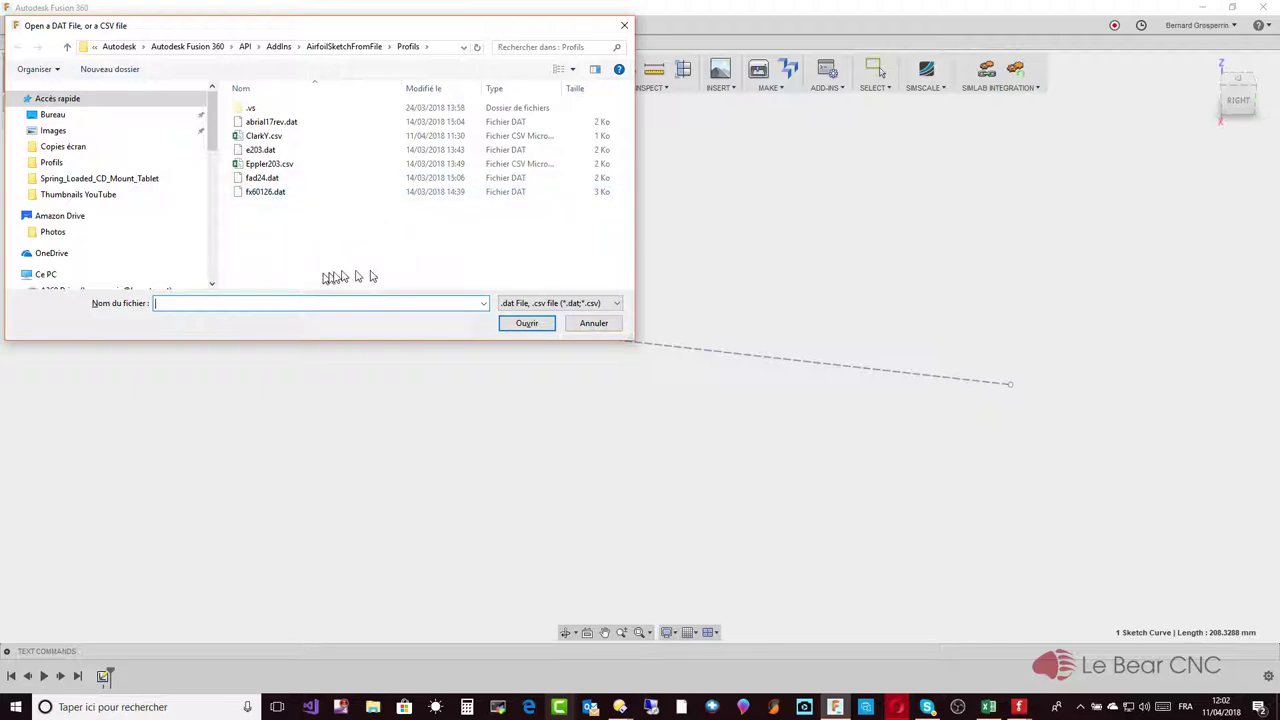
# - Open fx60126.dat from the Profils folder to place the airfoil profile on the chord
pyautogui.click(270, 192)
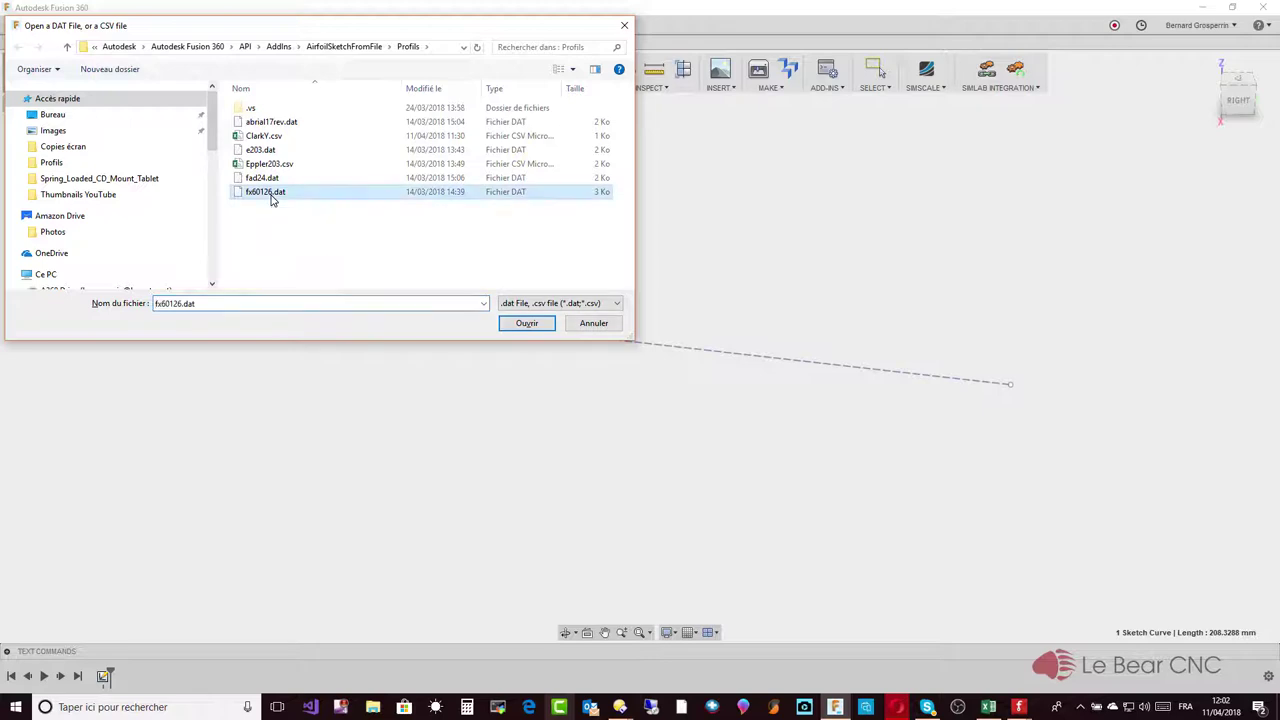
pyautogui.click(535, 327)
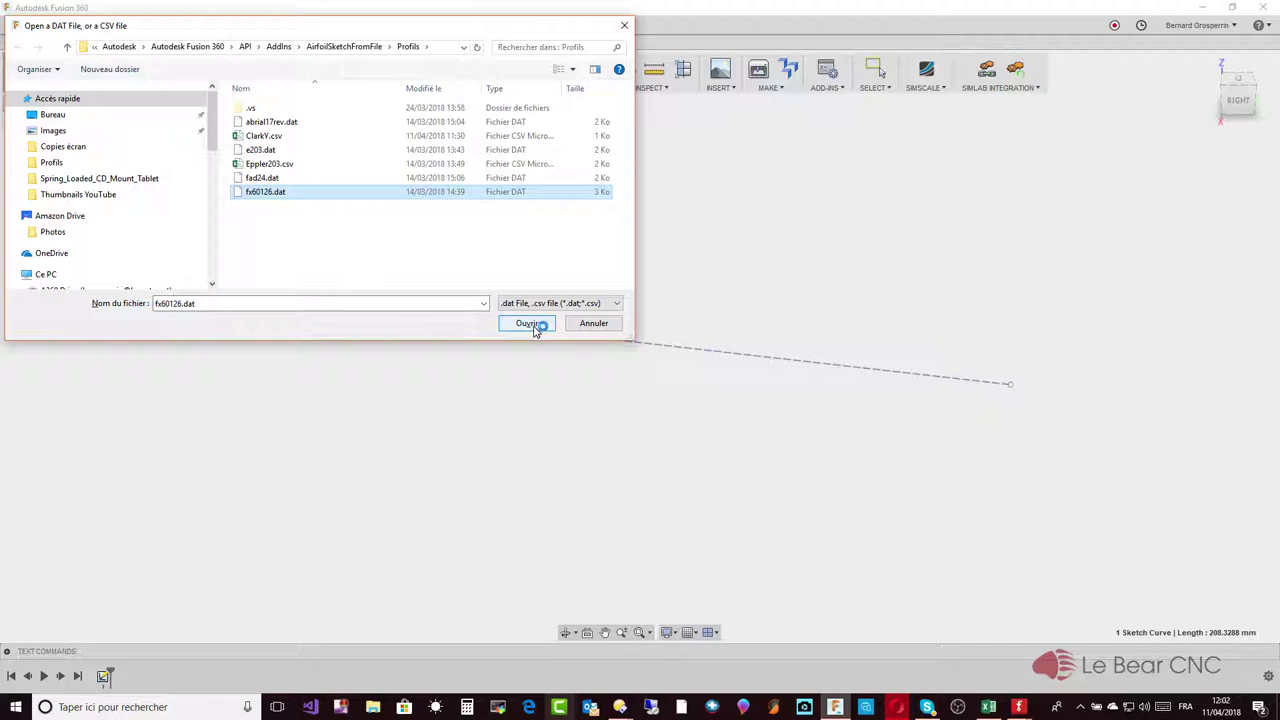